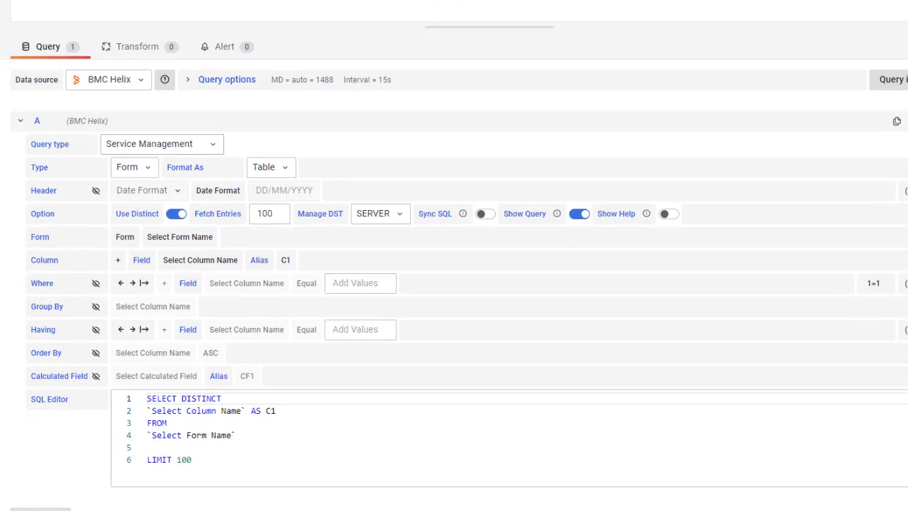
Leave the panel query editor and go back to the General / Home dashboards page
click(153, 243)
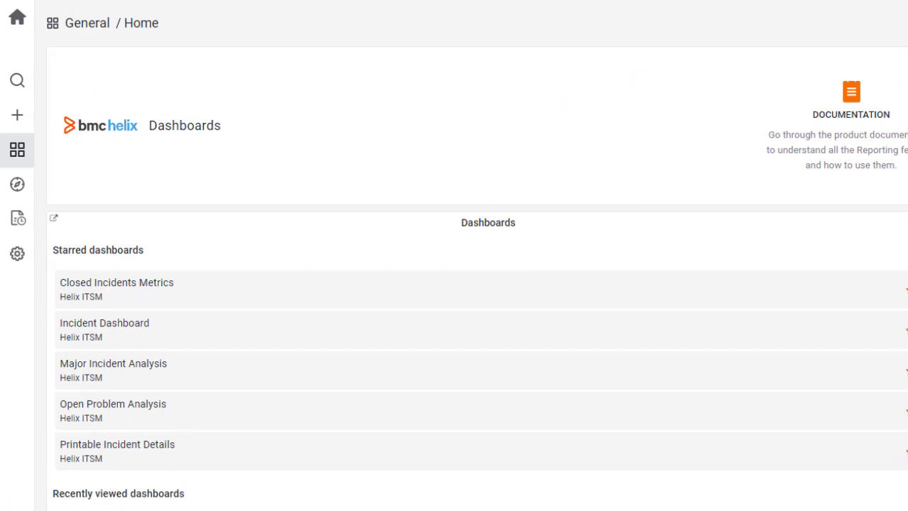
Open the Calculated fields page and expand, then collapse, the Incident Management folder
click(21, 148)
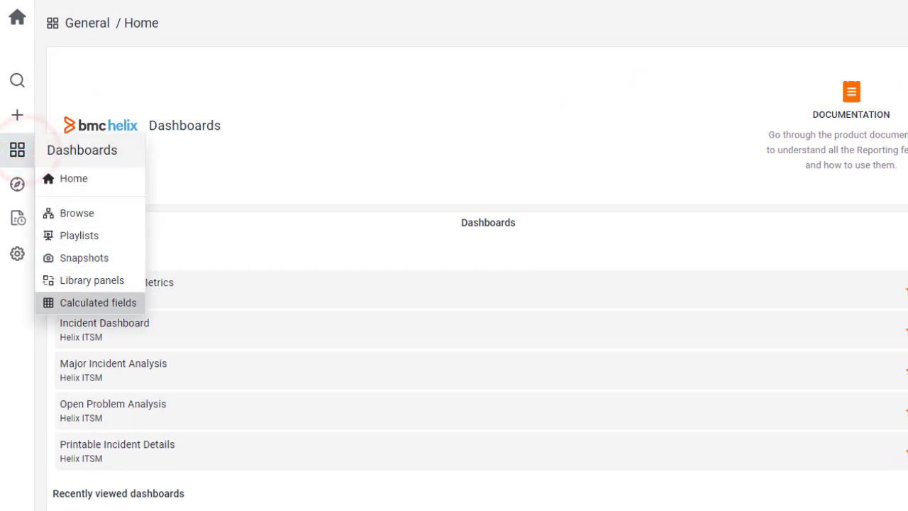
click(125, 311)
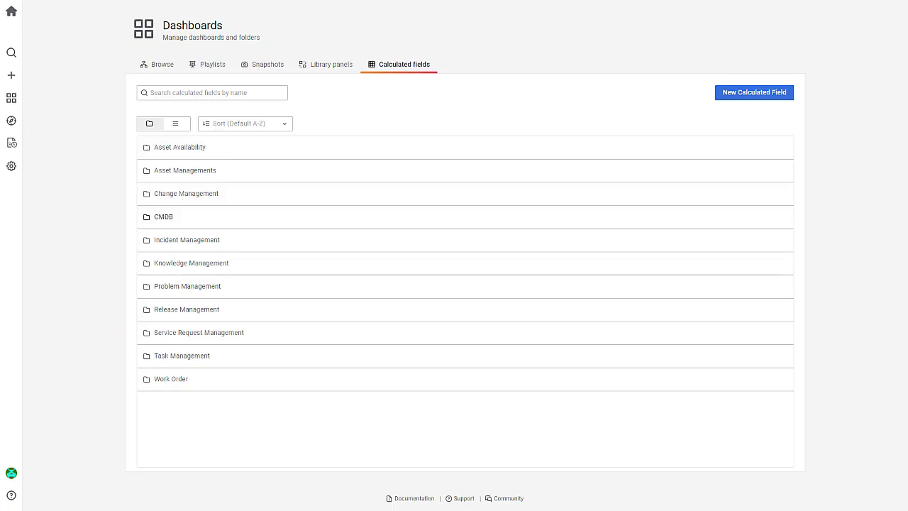
click(323, 241)
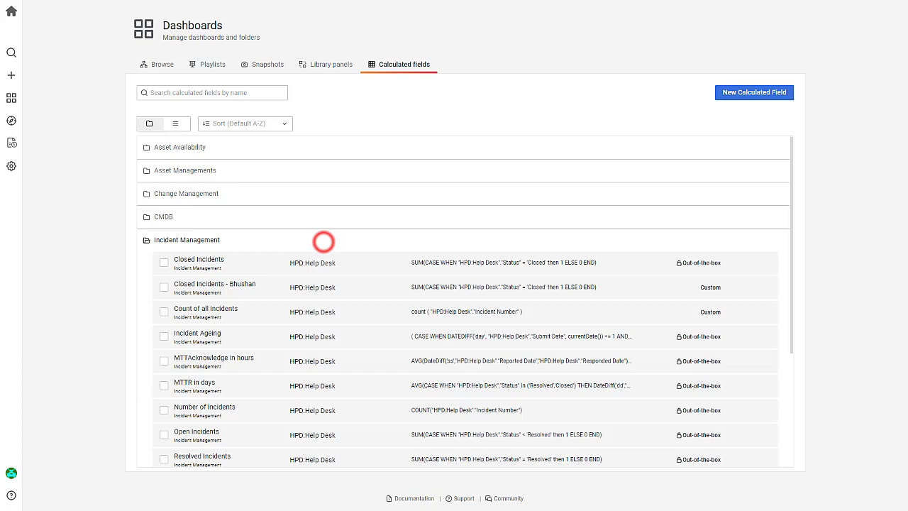
click(314, 193)
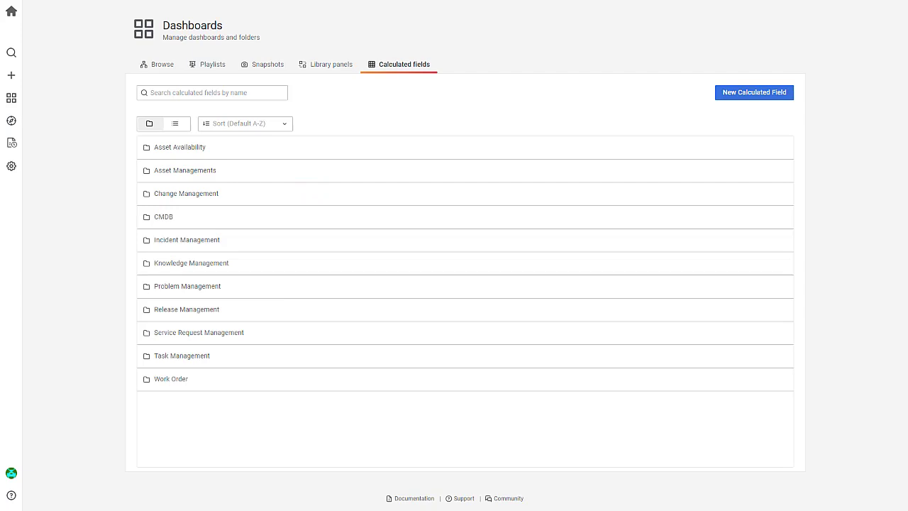
click(174, 125)
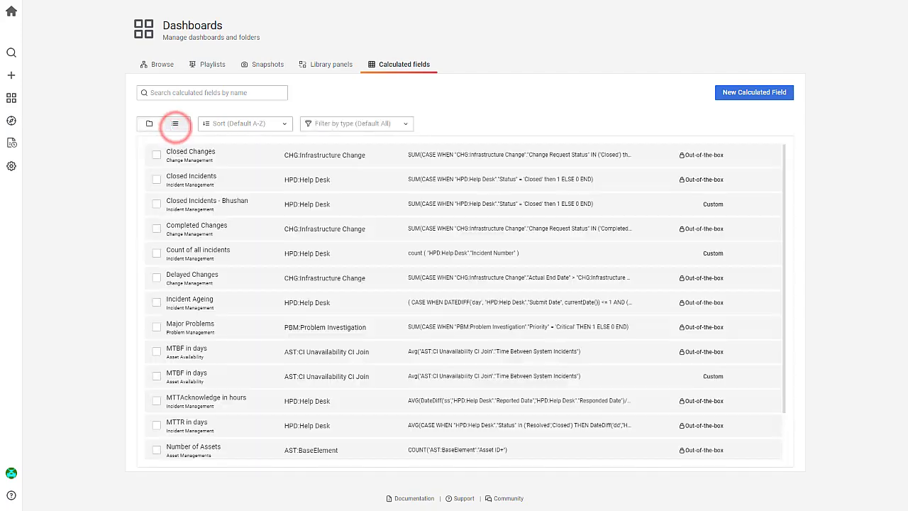
click(247, 123)
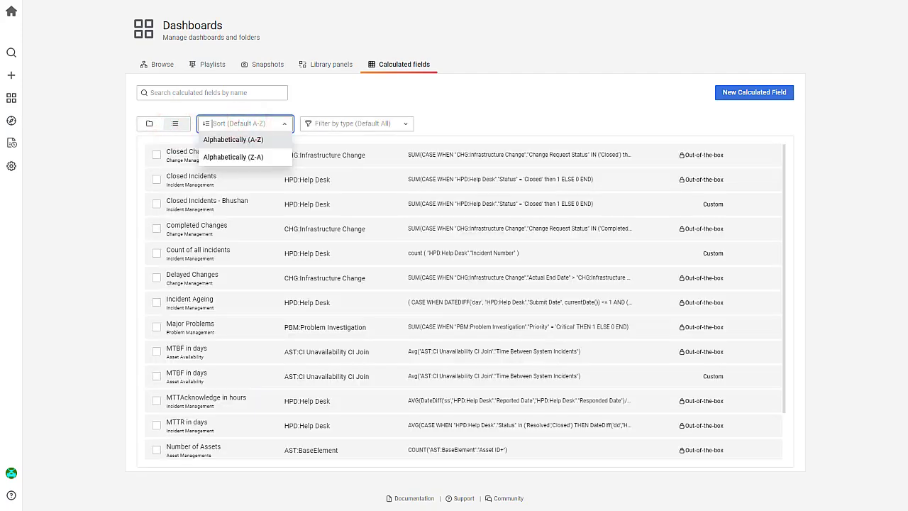
click(349, 123)
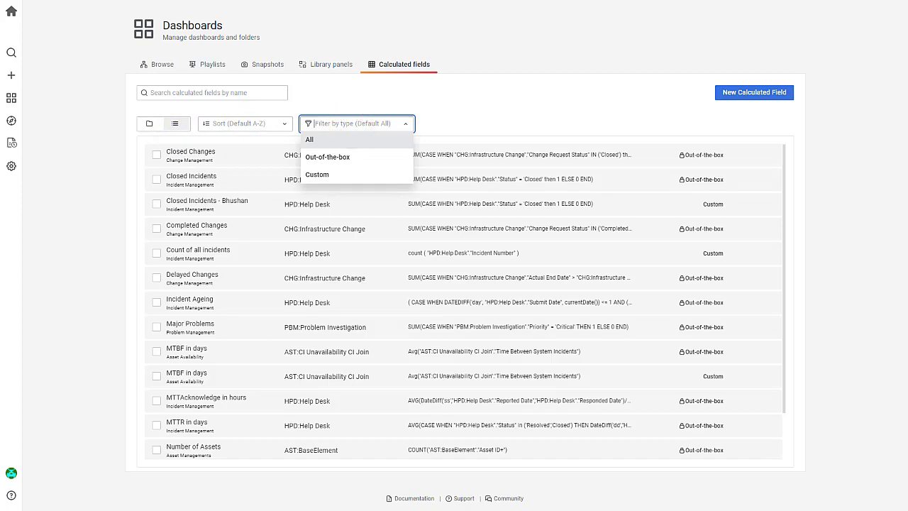
key(Escape)
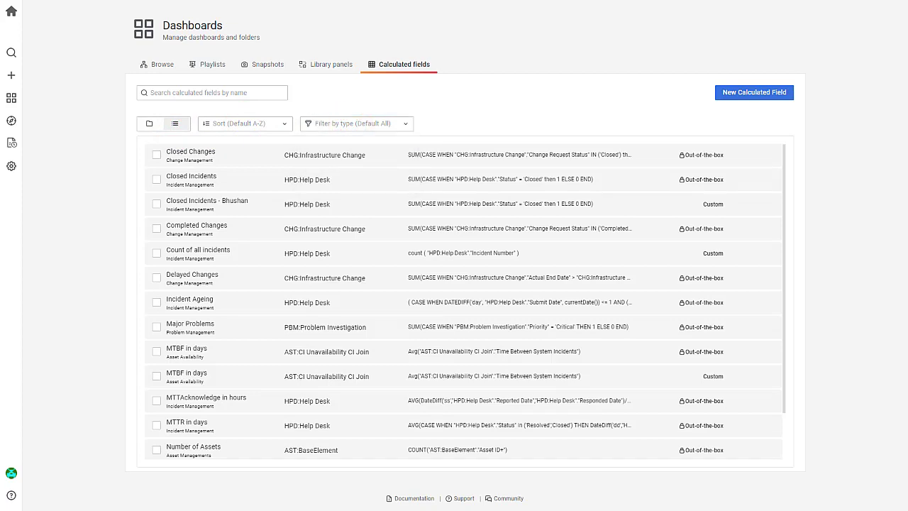
click(156, 154)
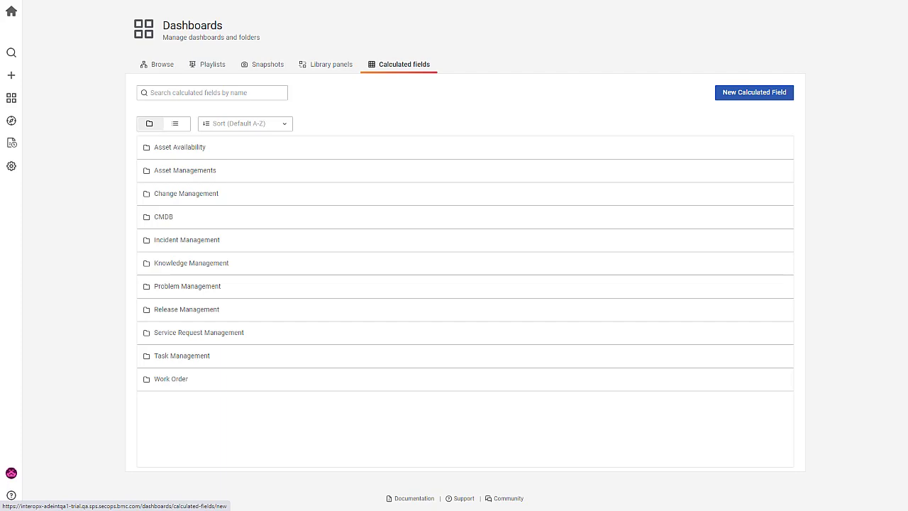
Create a new calculated field named 'Count of all incidents' on the HPD:Help Desk form
click(752, 93)
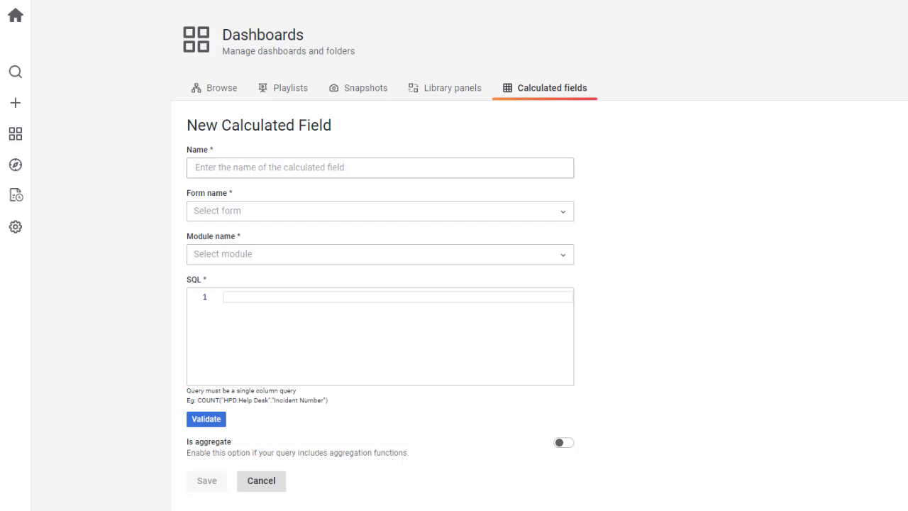
click(549, 167)
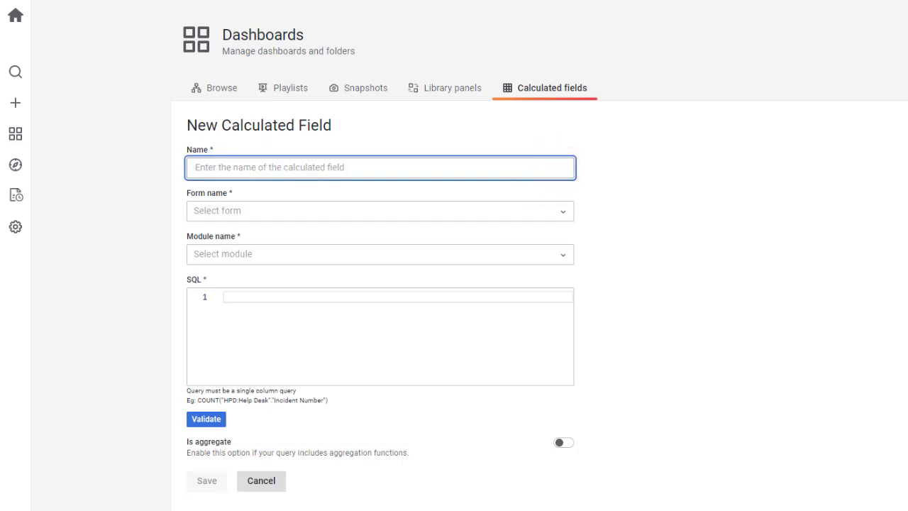
text(Count of al)
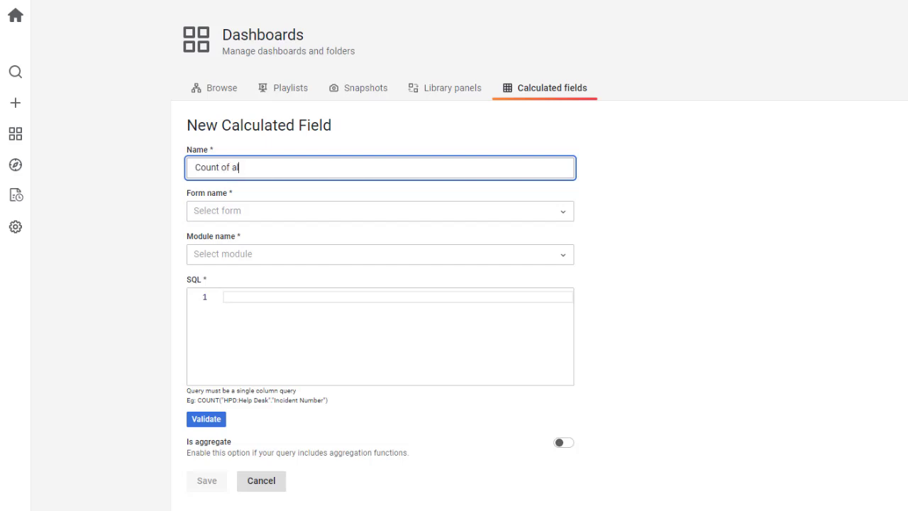
text(l incidents)
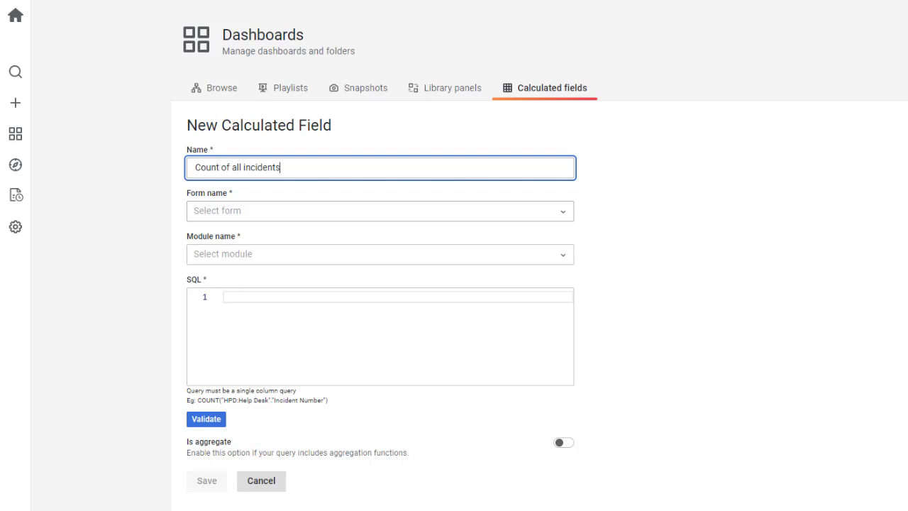
click(557, 212)
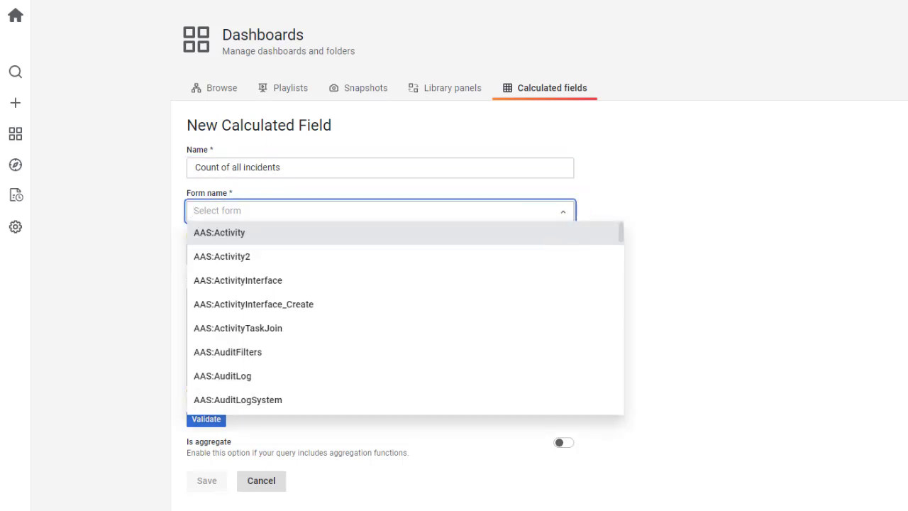
text(hpd:help)
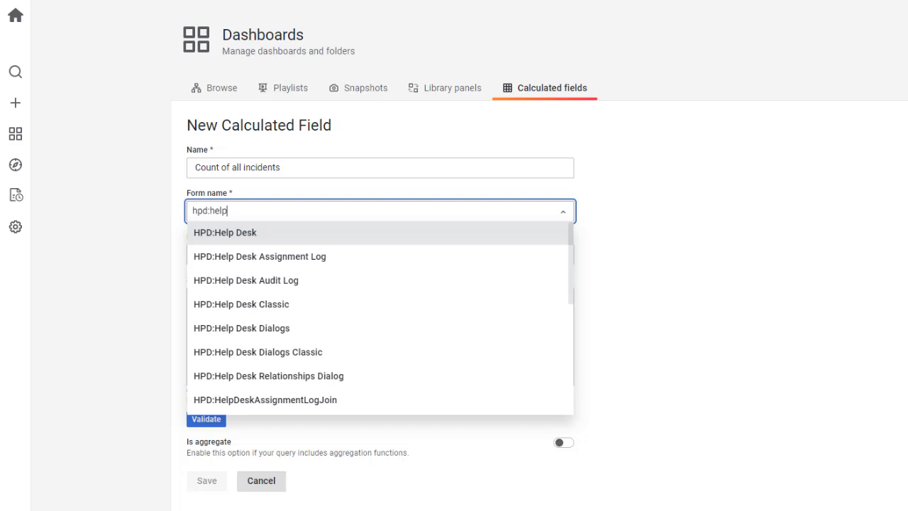
click(537, 235)
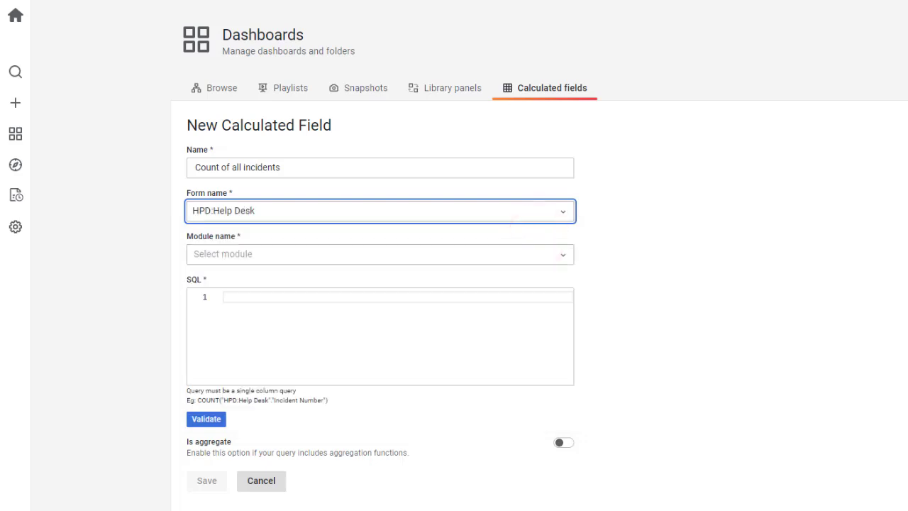
click(564, 255)
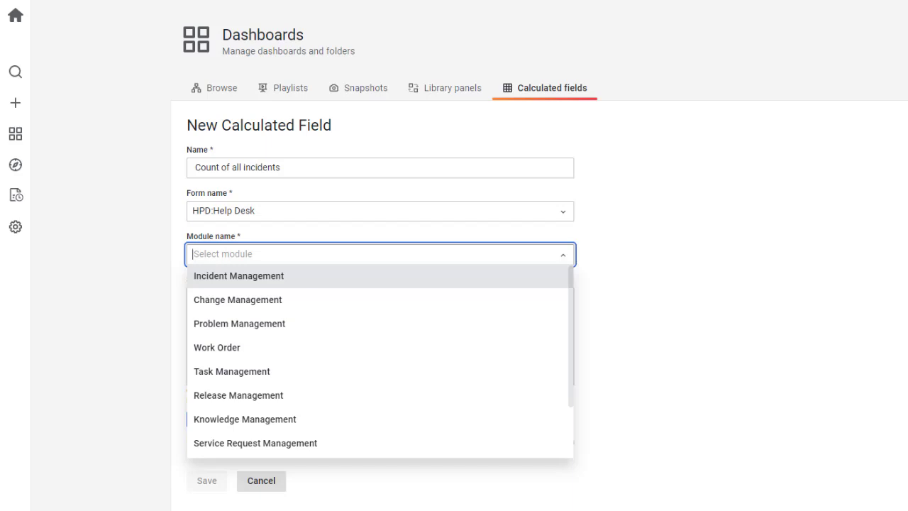
Set module Incident Management and validate the query count ( "HPD:Help Desk"."Incident Number" )
click(552, 276)
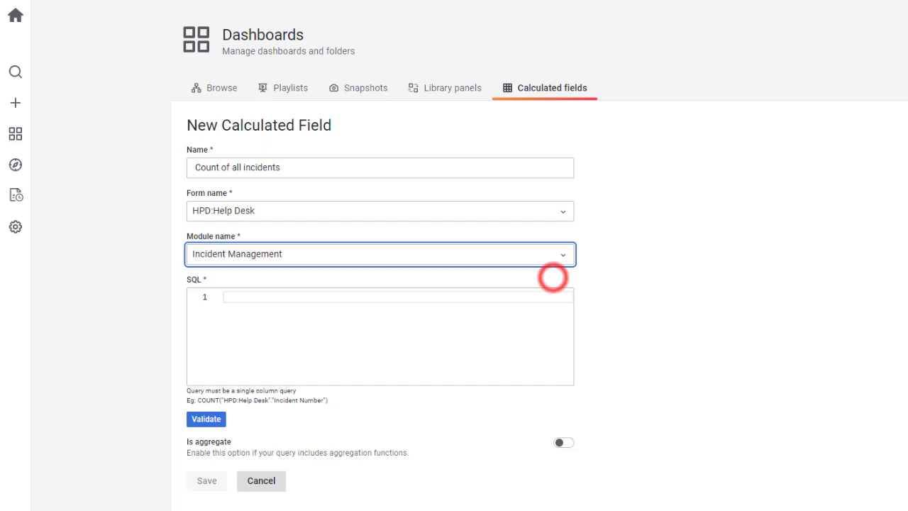
click(548, 297)
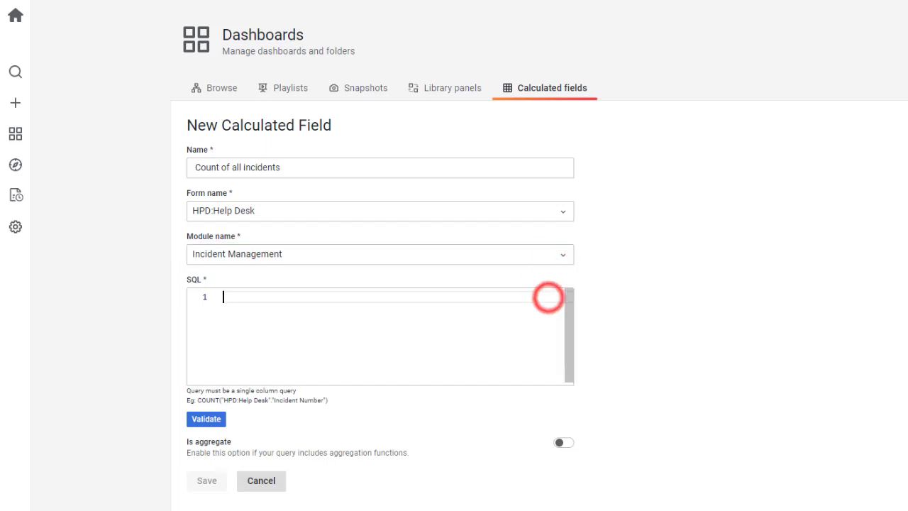
text(count ( "HPD:Help Desk"."Incident Number" ))
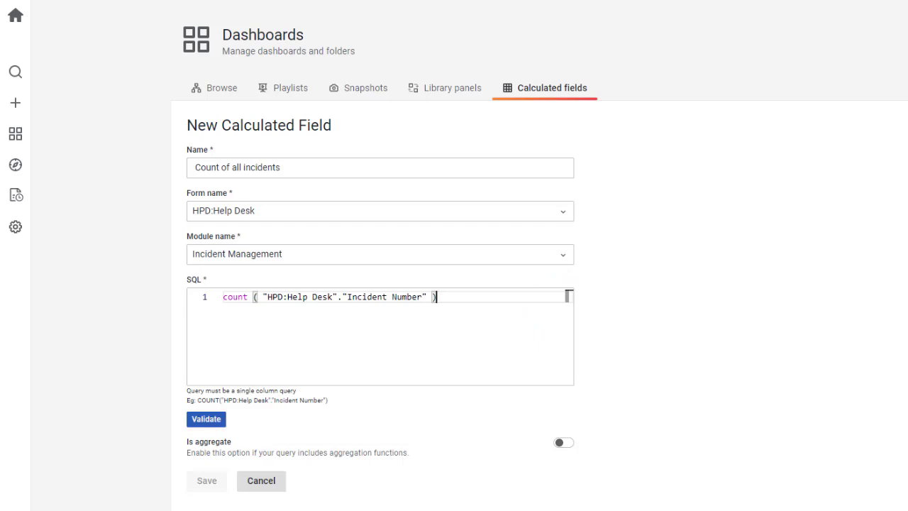
click(217, 420)
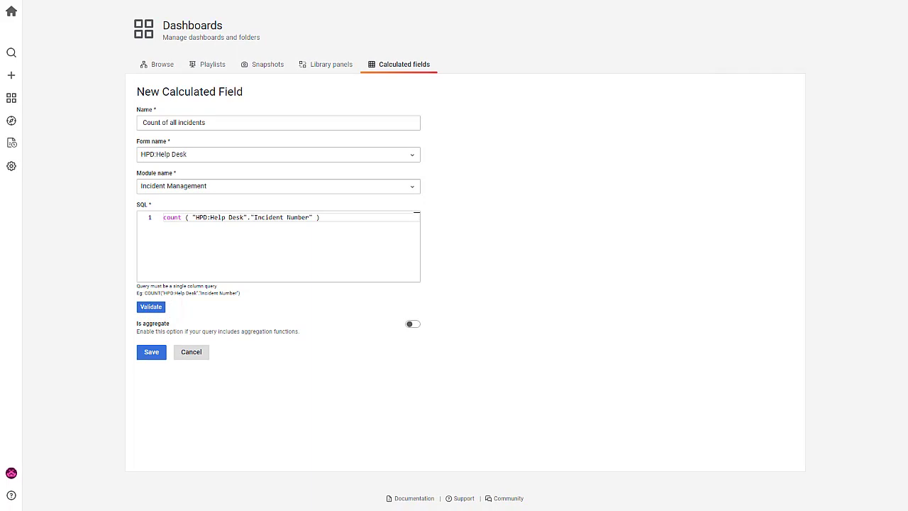
Toggle Is aggregate on and back off, then save the new field
click(415, 324)
click(413, 324)
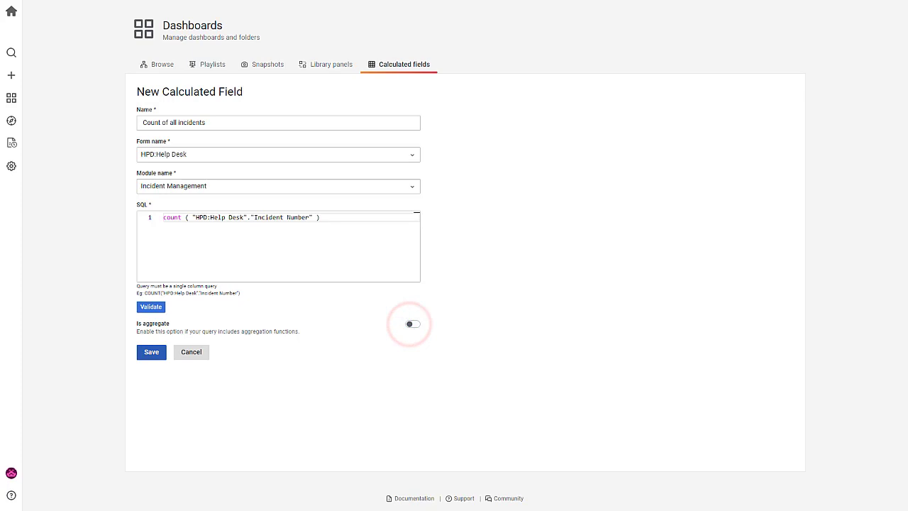
click(151, 352)
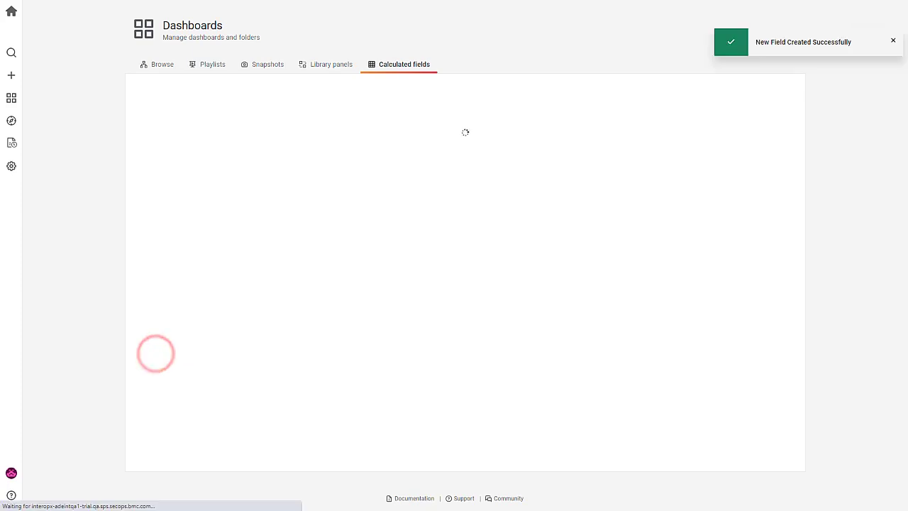
Expand Incident Management and Problem Management, then select the 'Count of all incidents' field
click(314, 240)
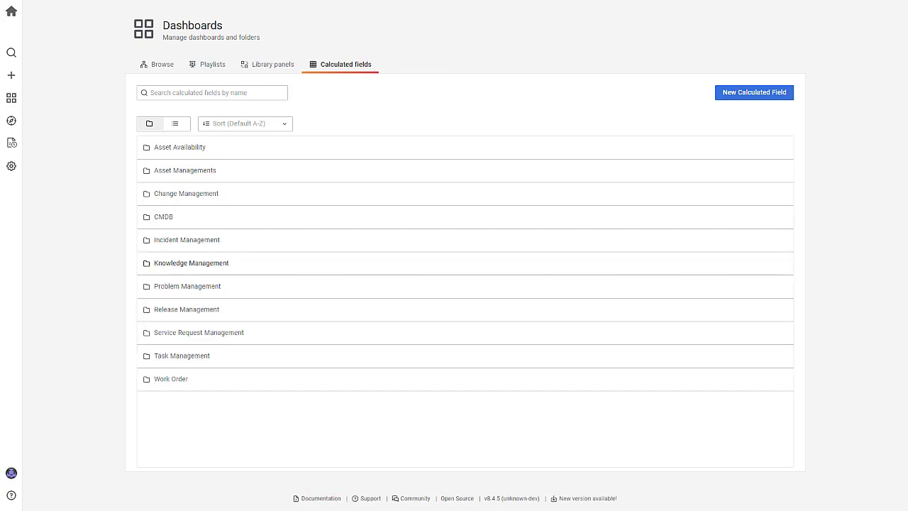
click(146, 286)
click(164, 308)
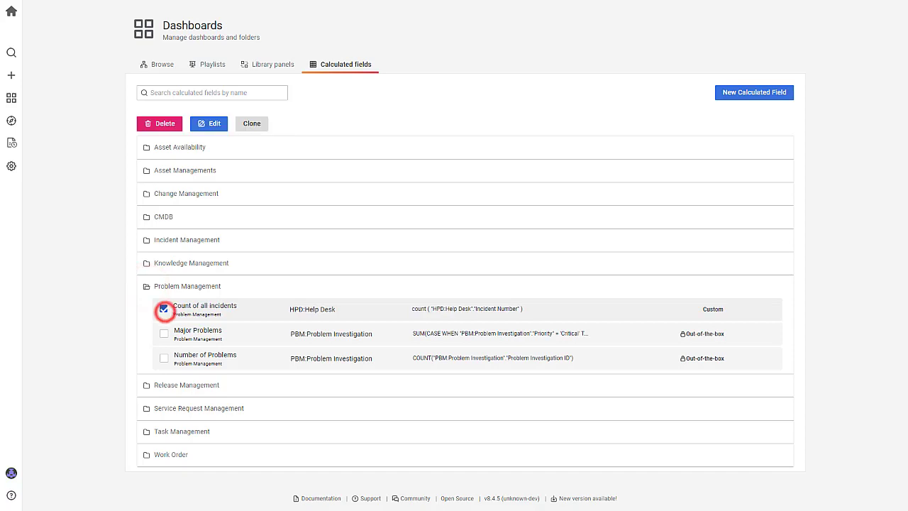
Change the field's module to Incident Management, revalidate the query and update it
click(214, 123)
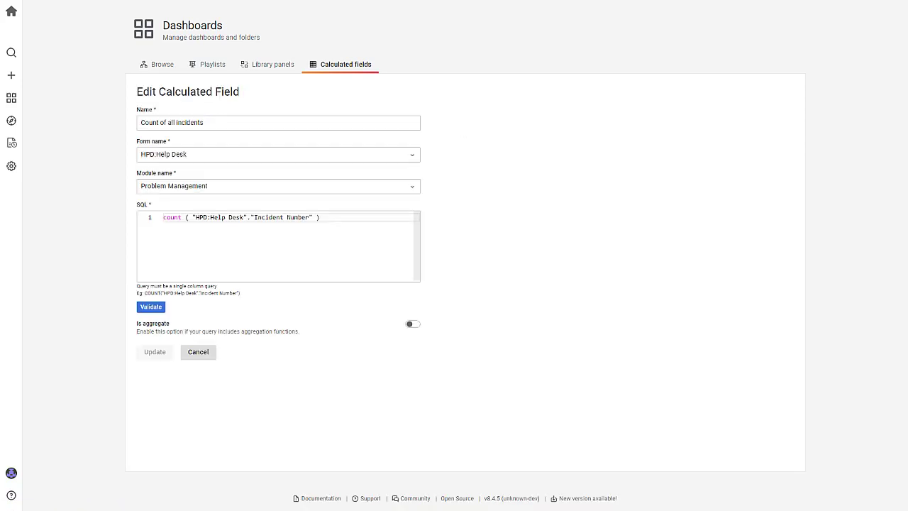
click(257, 185)
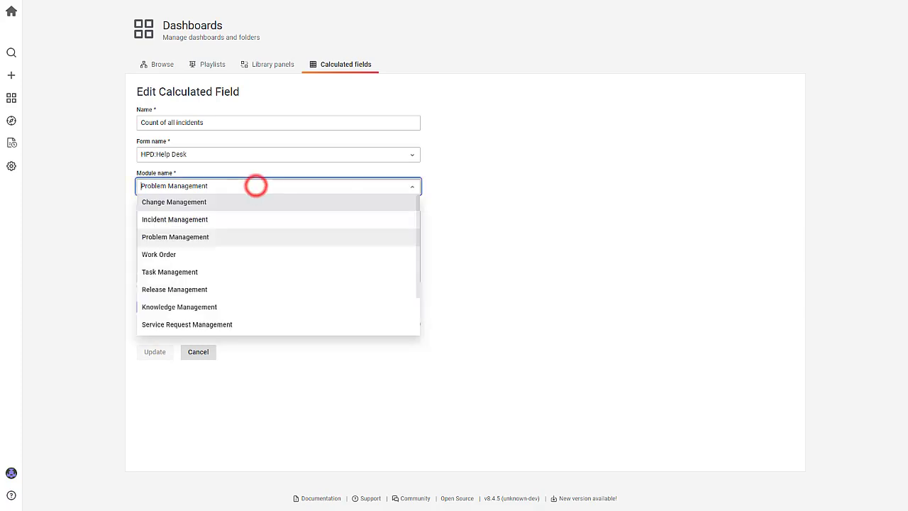
click(174, 219)
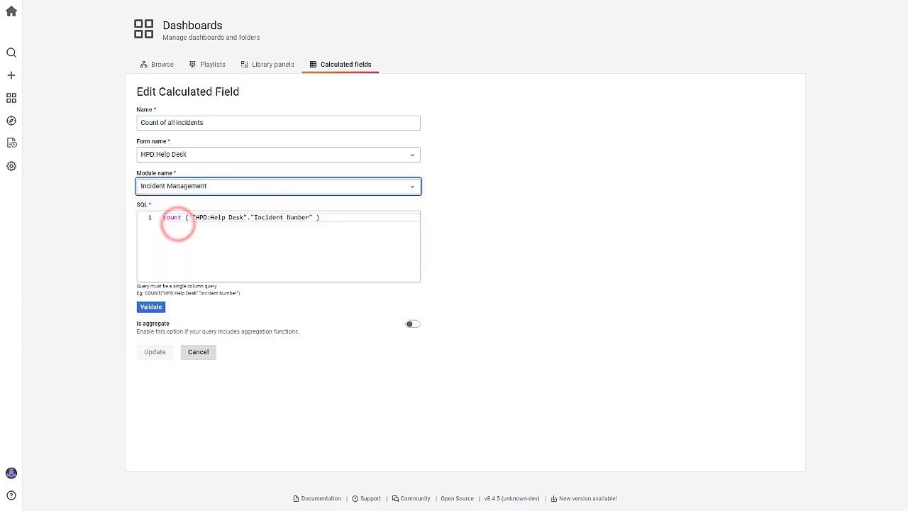
click(155, 306)
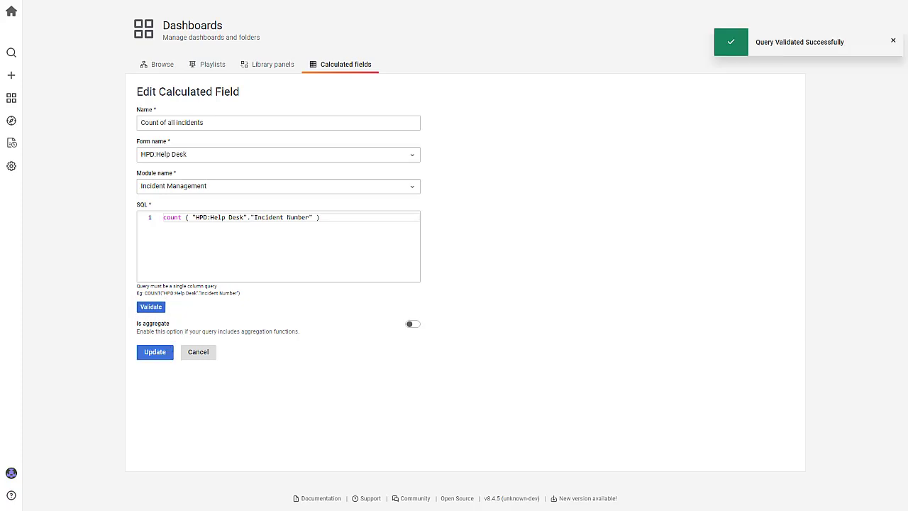
click(151, 352)
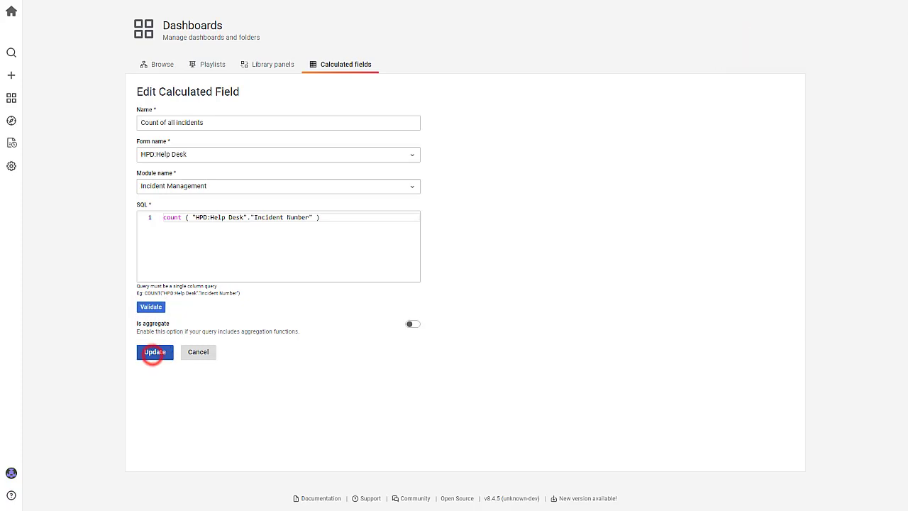